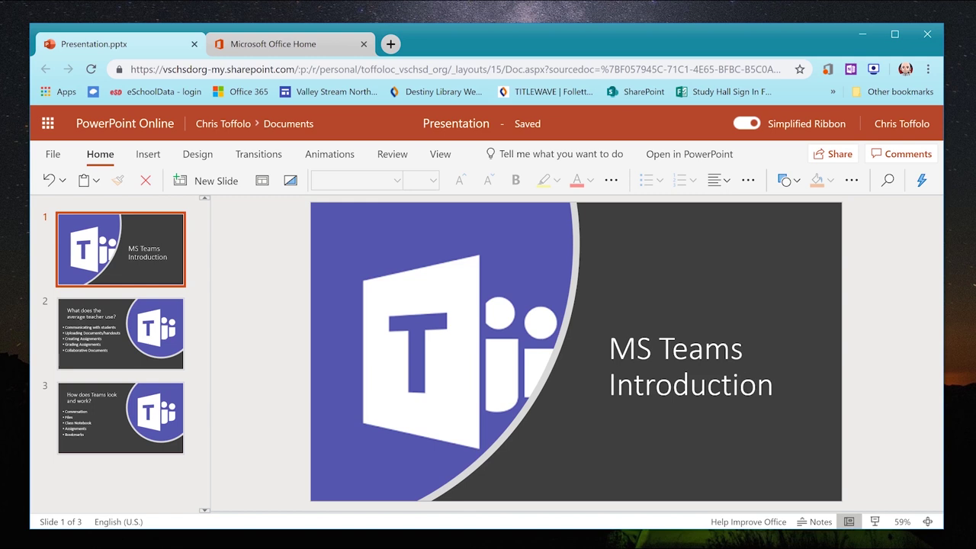
# Step: Display slide 2, 'What does the average teacher use?', in the PowerPoint Online editor
pyautogui.click(174, 345)
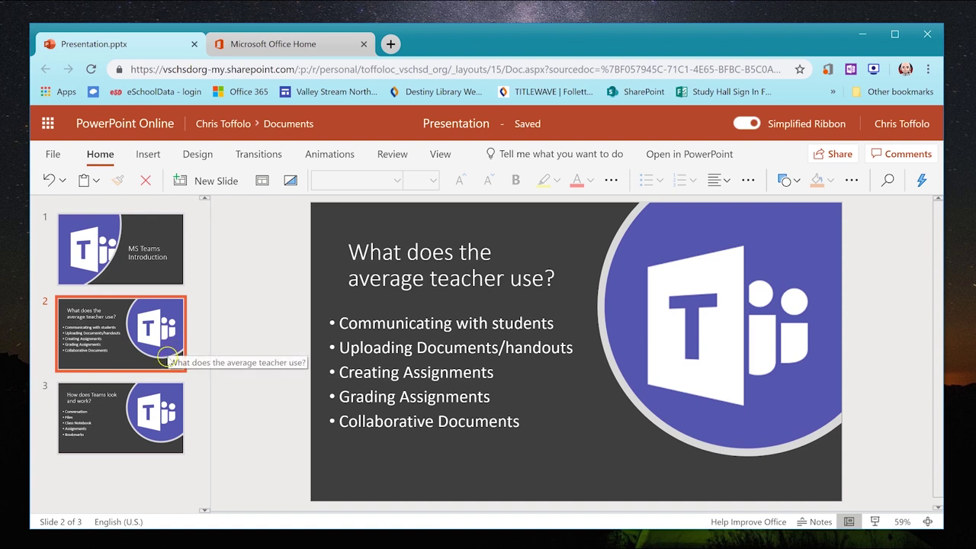
# Step: Advance the Teams presentation to slide 3
pyautogui.press('Down')
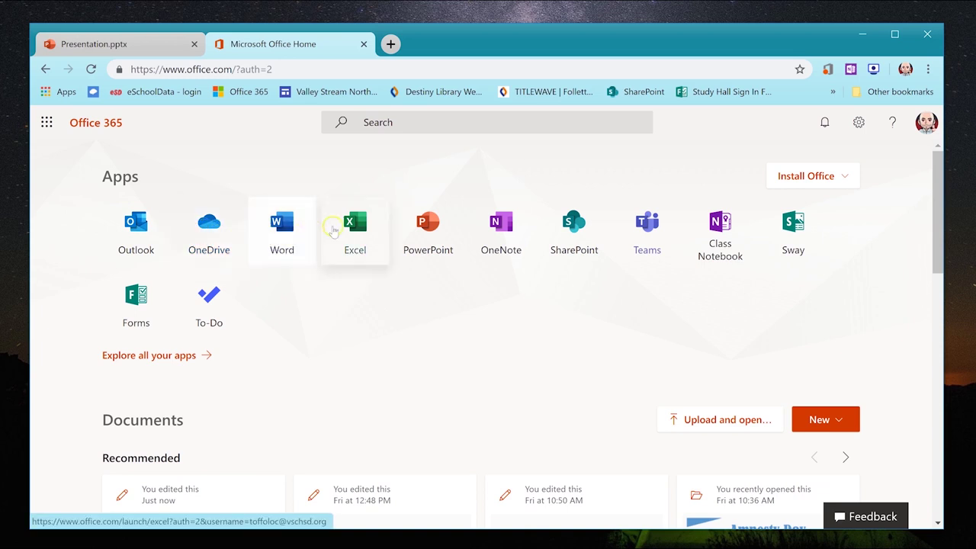
# Step: Launch Microsoft Teams from the Office 365 Apps tiles
pyautogui.click(647, 238)
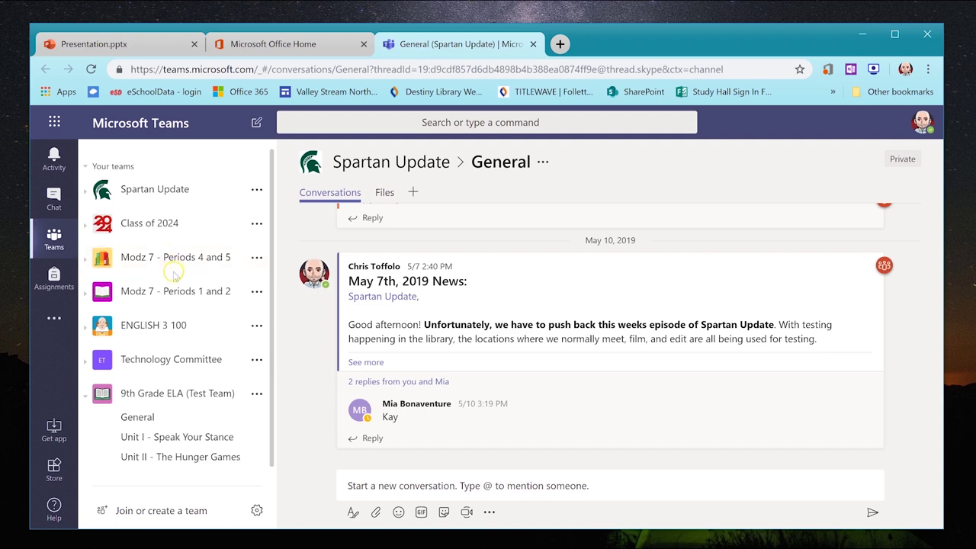
# Step: Collapse the 9th Grade ELA (Test Team) channel list in the teams pane
pyautogui.click(88, 397)
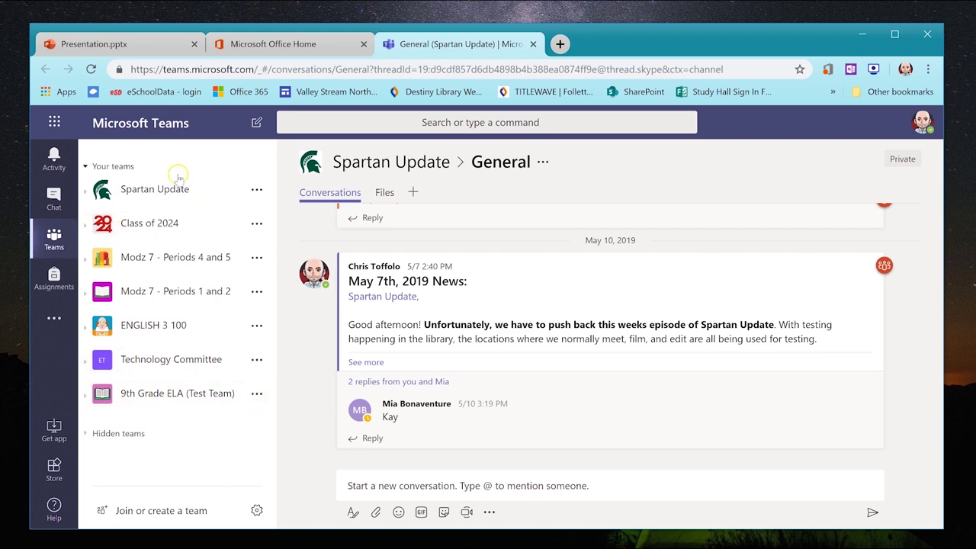
pyautogui.click(64, 163)
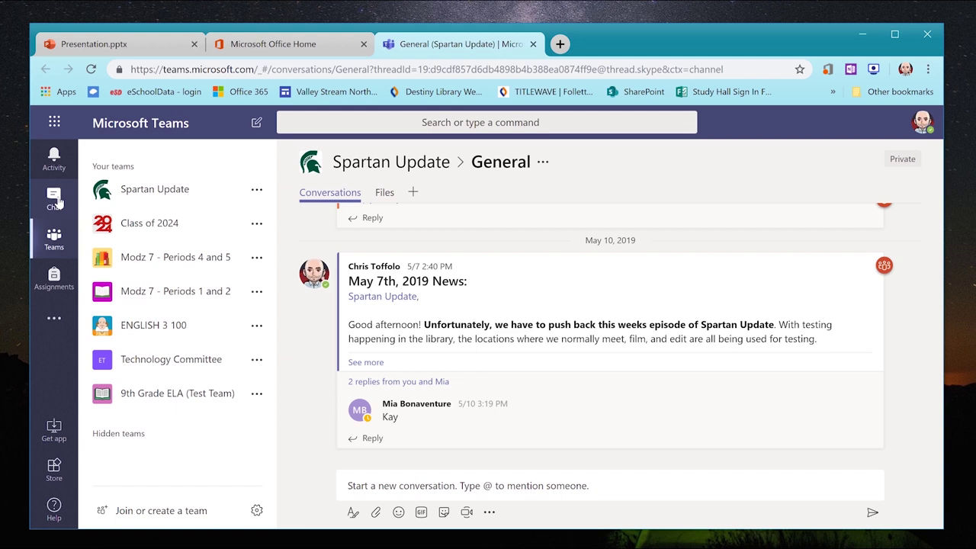
# Step: Browse the Assignments page listing every class's assignments by due date
pyautogui.click(51, 288)
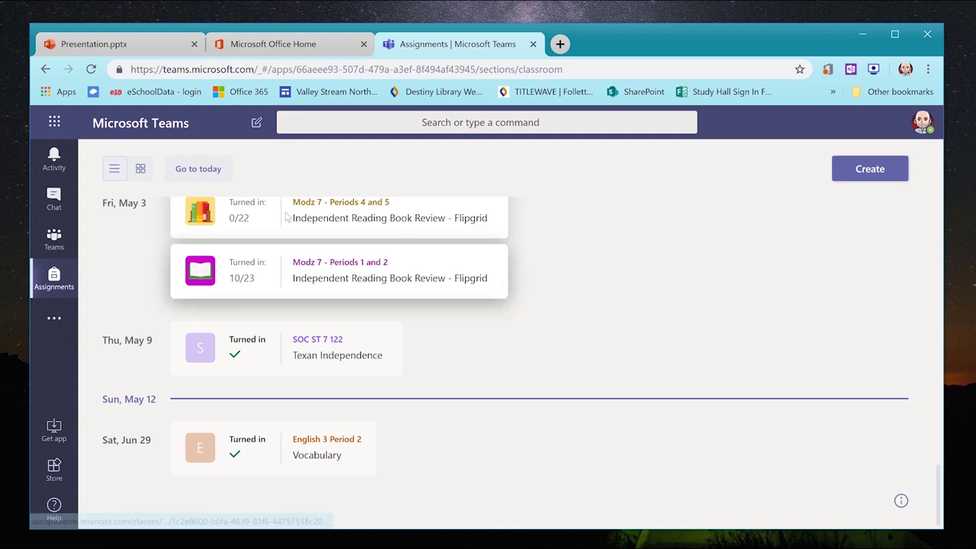
pyautogui.scroll(7, 285, 217)
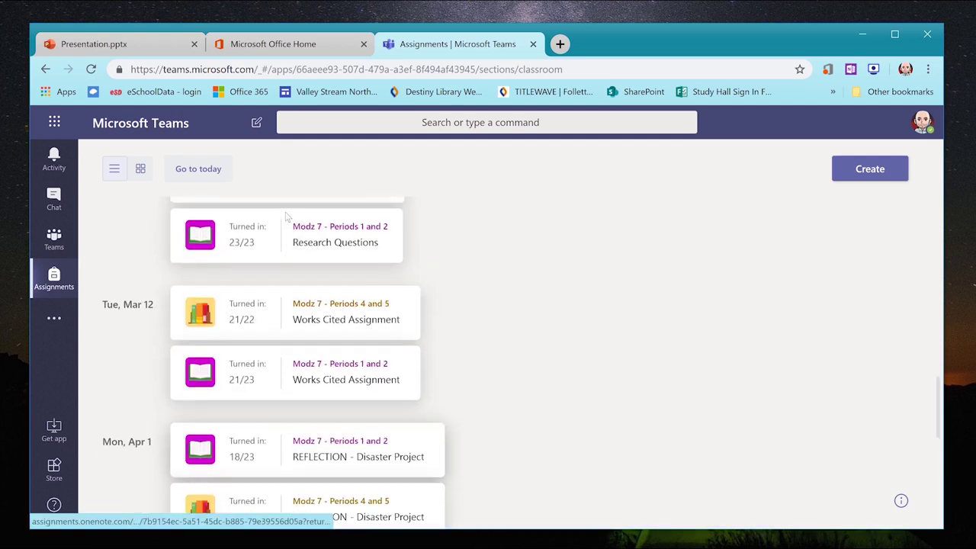
pyautogui.scroll(15, 312, 402)
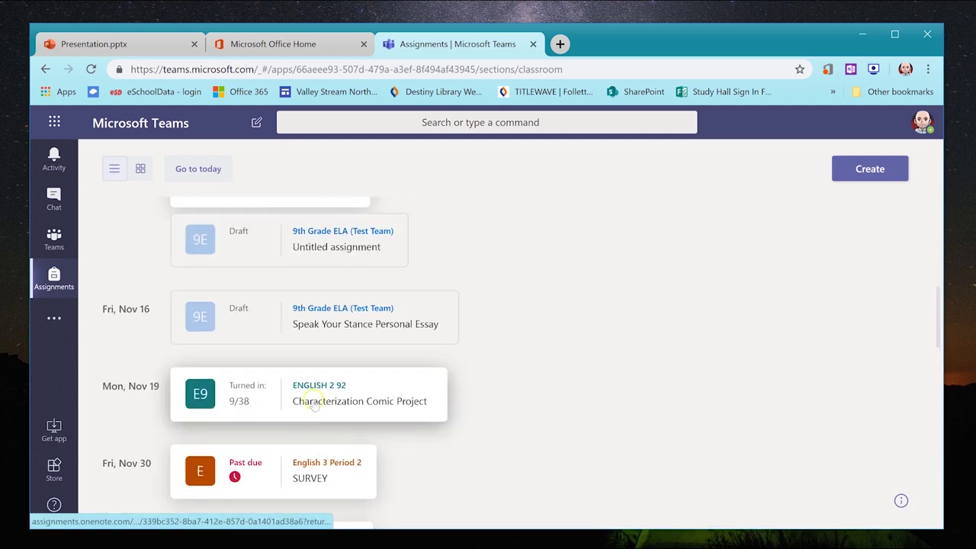
pyautogui.scroll(3, 313, 404)
pyautogui.scroll(-5, 304, 291)
pyautogui.scroll(-15, 303, 292)
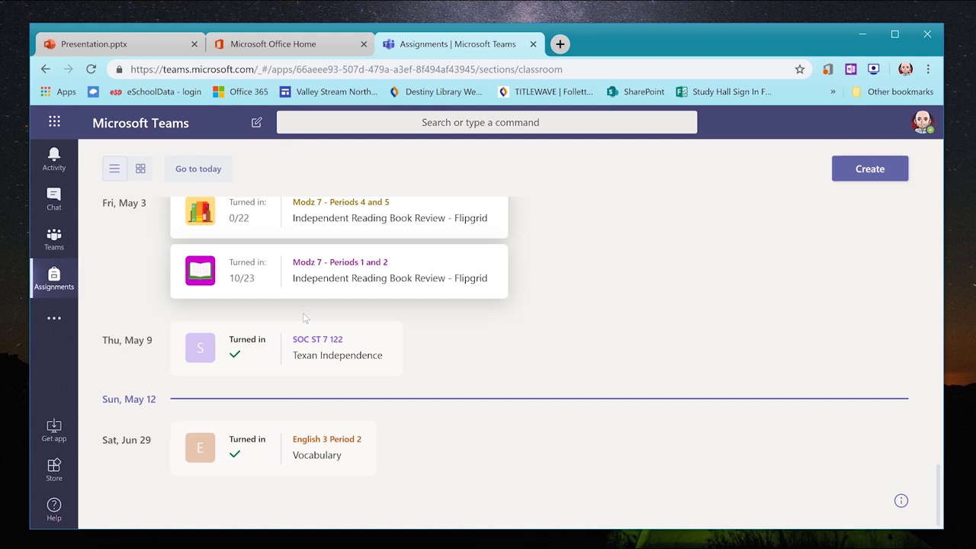
pyautogui.click(65, 239)
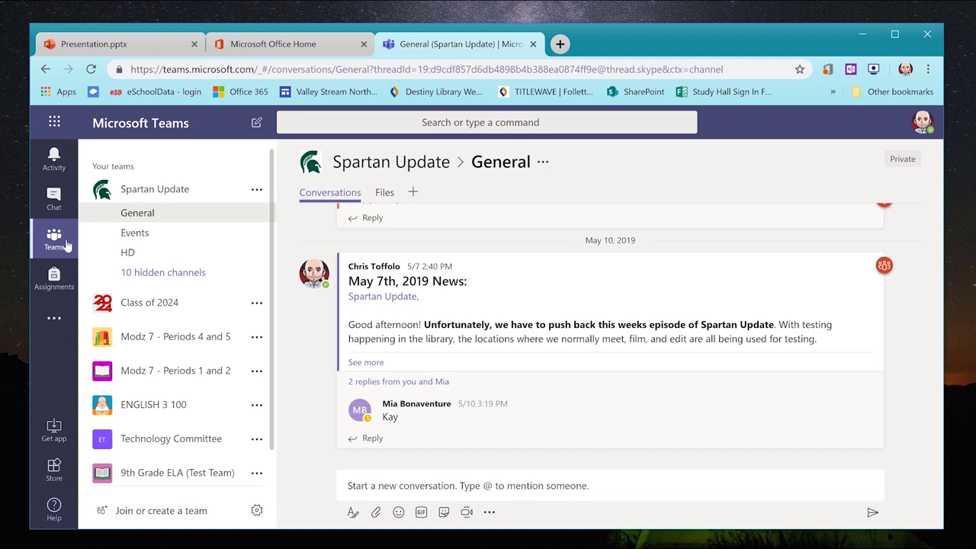
# Step: Collapse Spartan Update and expand 9th Grade ELA (Test Team) to reveal its three channels
pyautogui.click(125, 189)
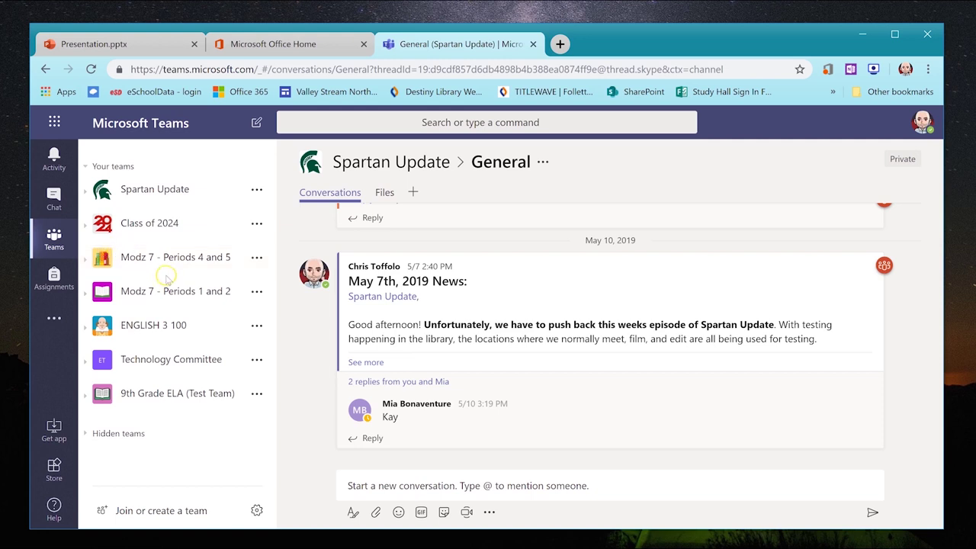
pyautogui.click(164, 395)
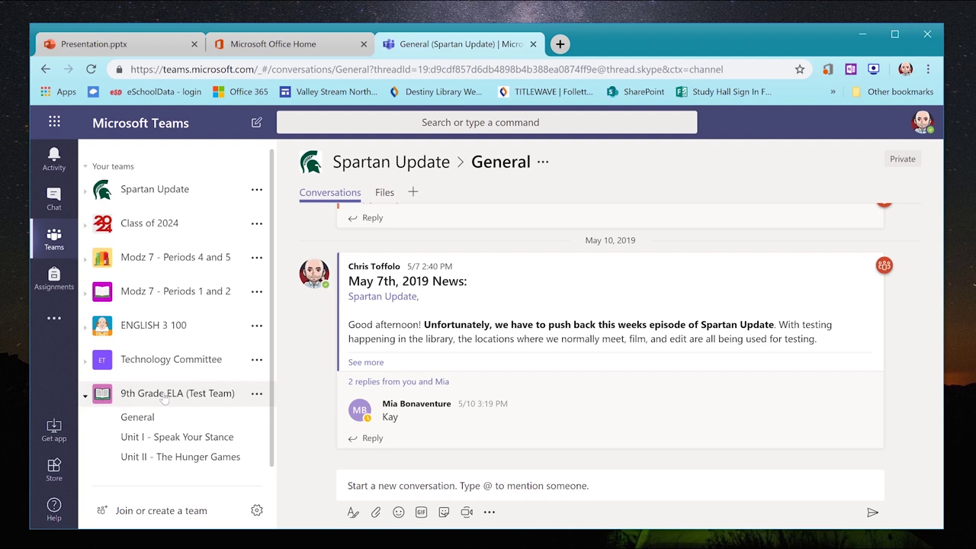
pyautogui.scroll(-1, 162, 396)
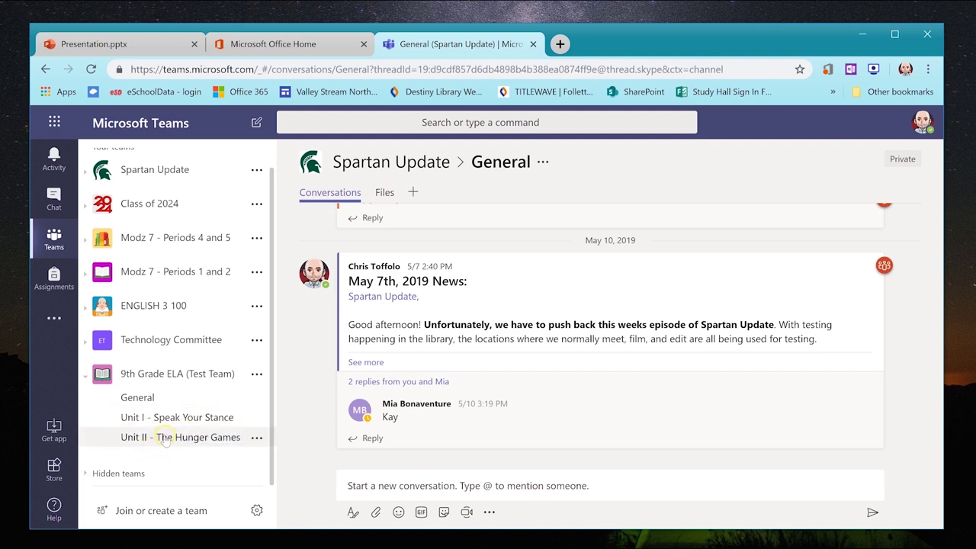
pyautogui.click(144, 403)
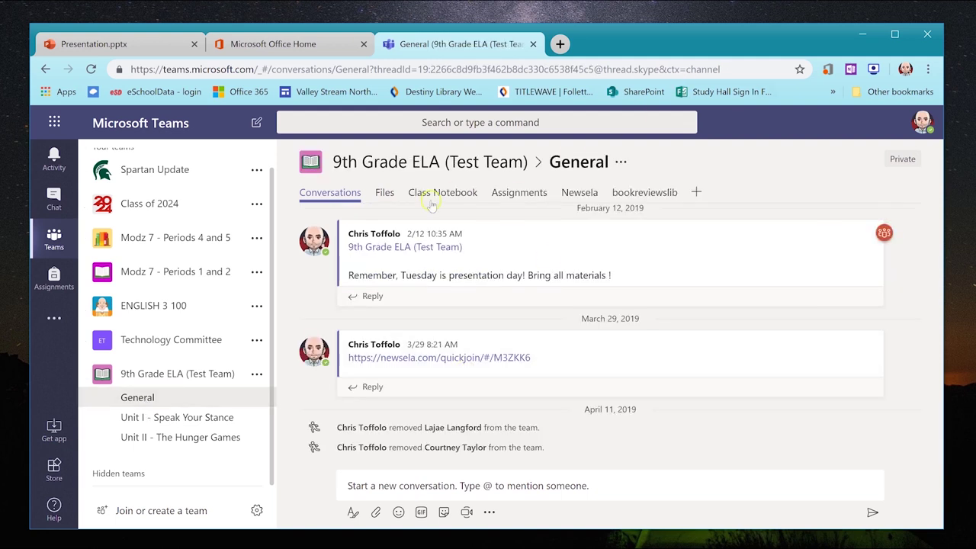
# Step: Open the 9th Grade ELA General channel and look over its earlier posts
pyautogui.moveTo(408, 248)
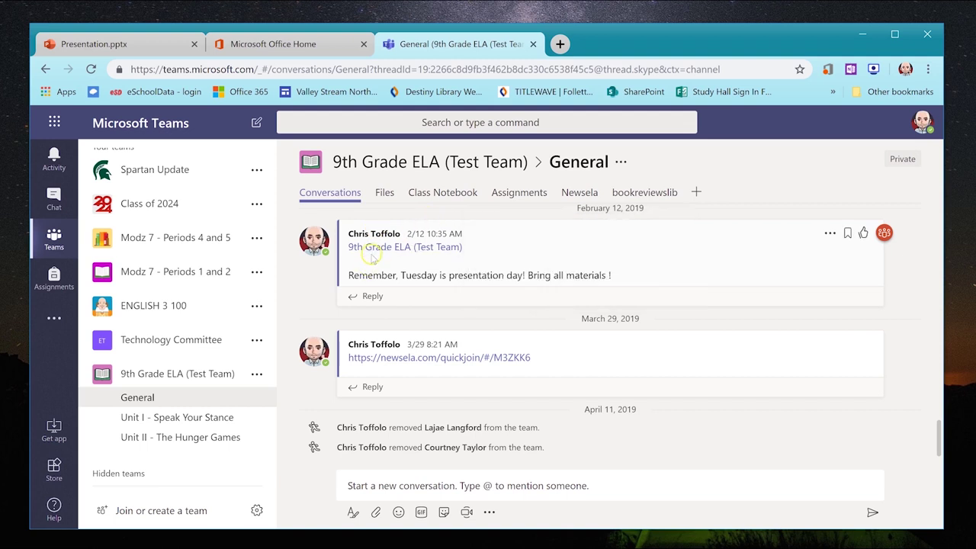
pyautogui.moveTo(416, 249)
pyautogui.click(484, 239)
pyautogui.click(390, 359)
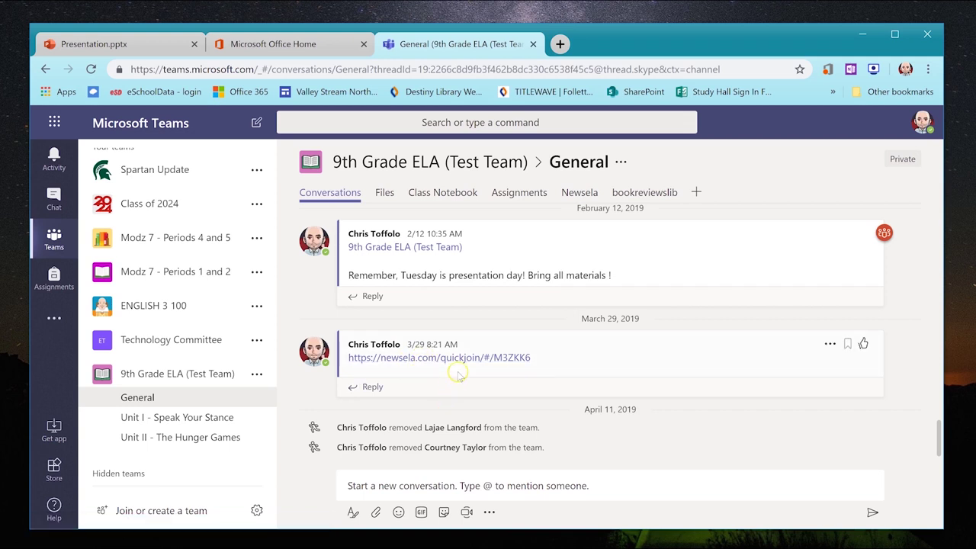
pyautogui.click(411, 485)
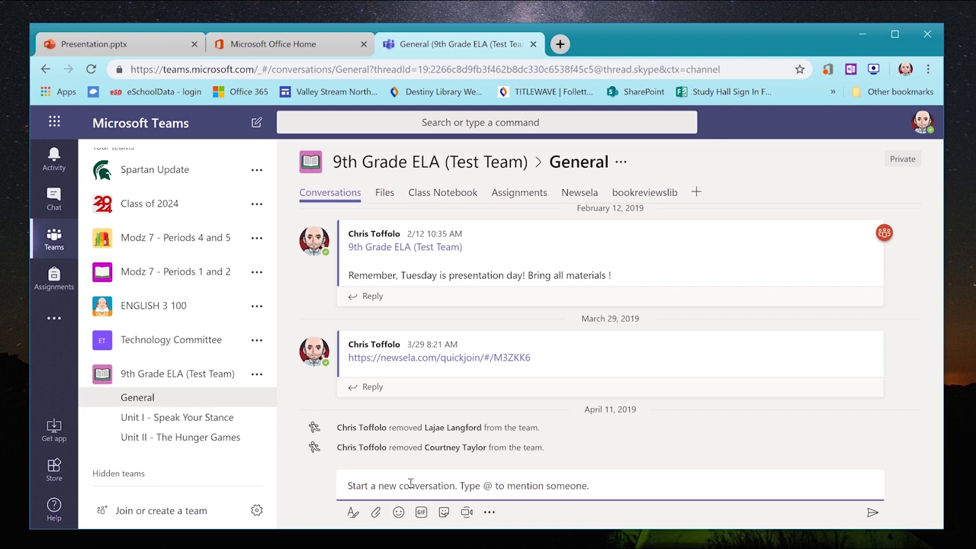
pyautogui.write('@team')
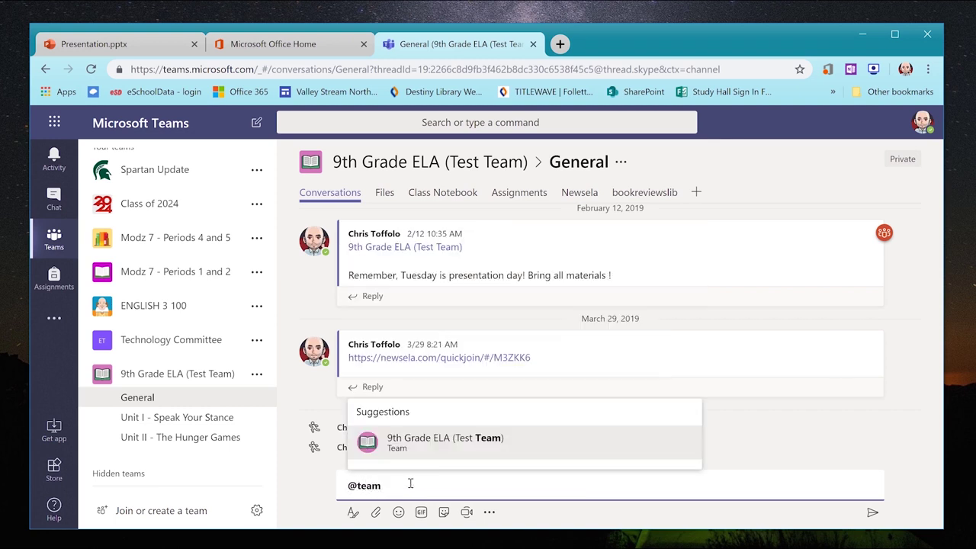
pyautogui.click(428, 441)
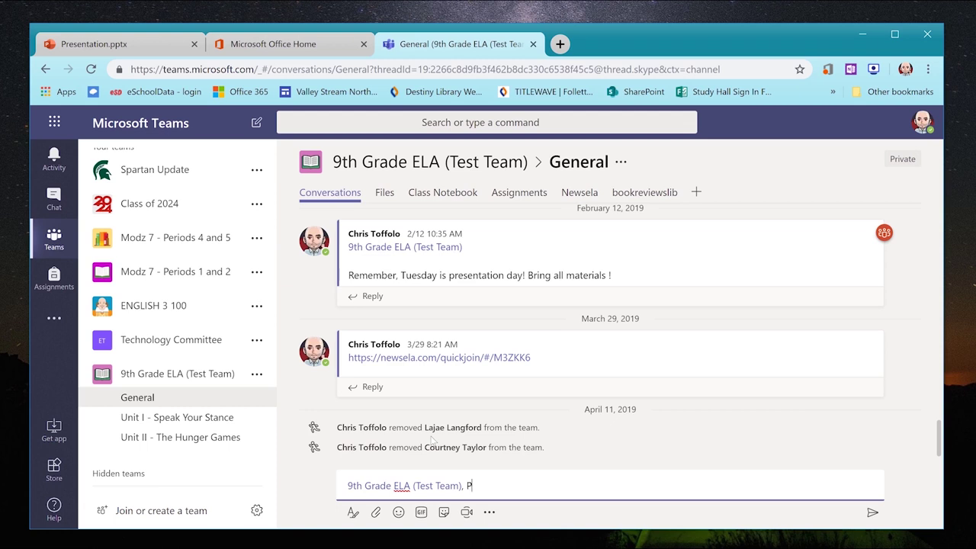
pyautogui.write(', Please bring your novels with you on Tuesday.')
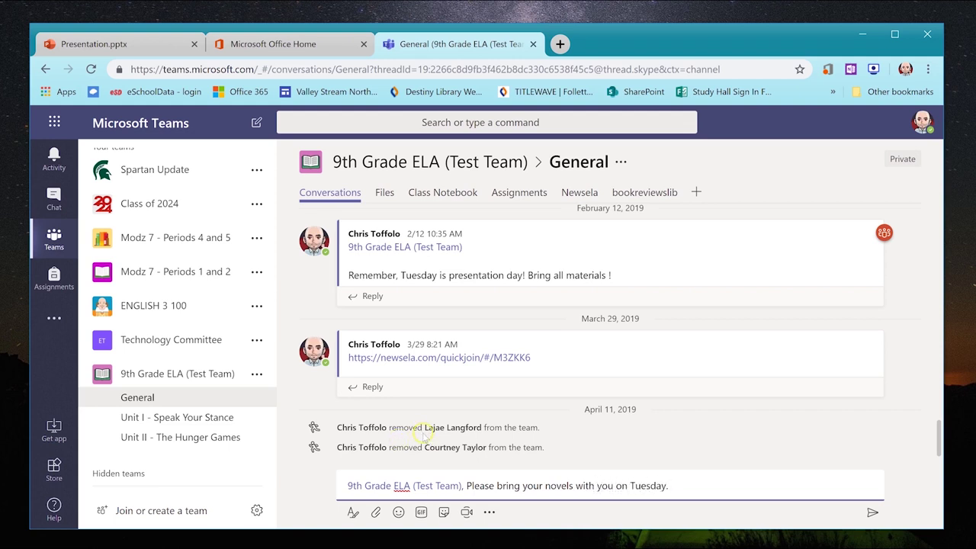
pyautogui.click(872, 512)
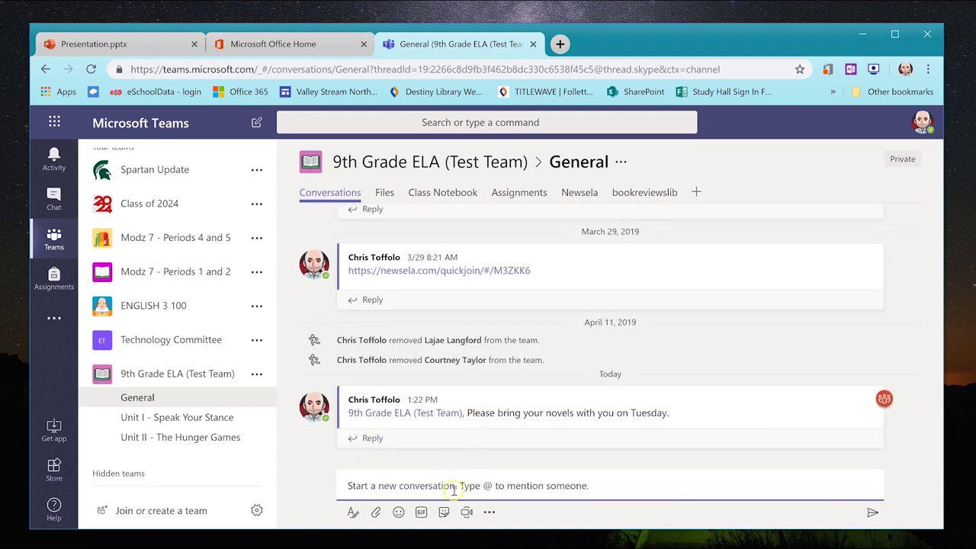
# Step: Attach a copy of Office365_Questions.docx from OneDrive Documents to a new conversation draft
pyautogui.click(377, 512)
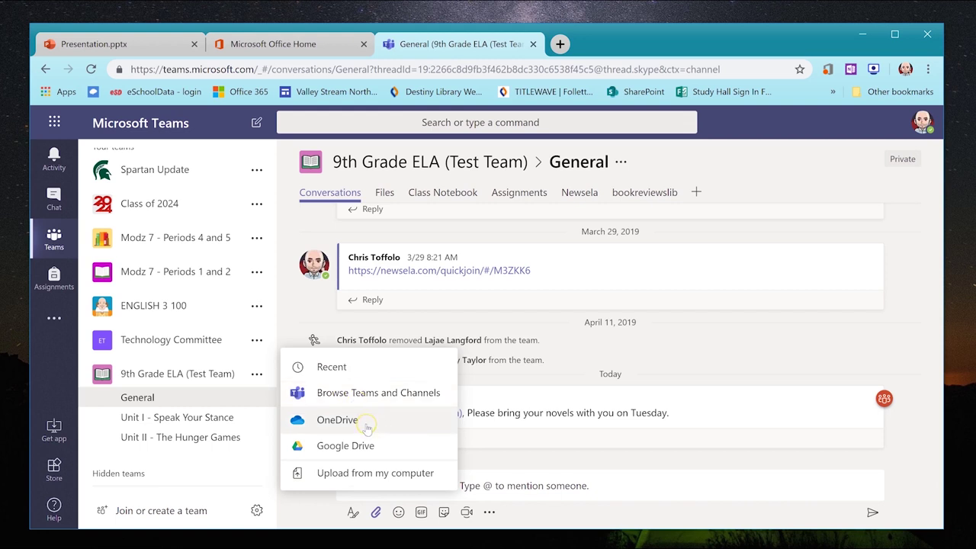
pyautogui.click(388, 445)
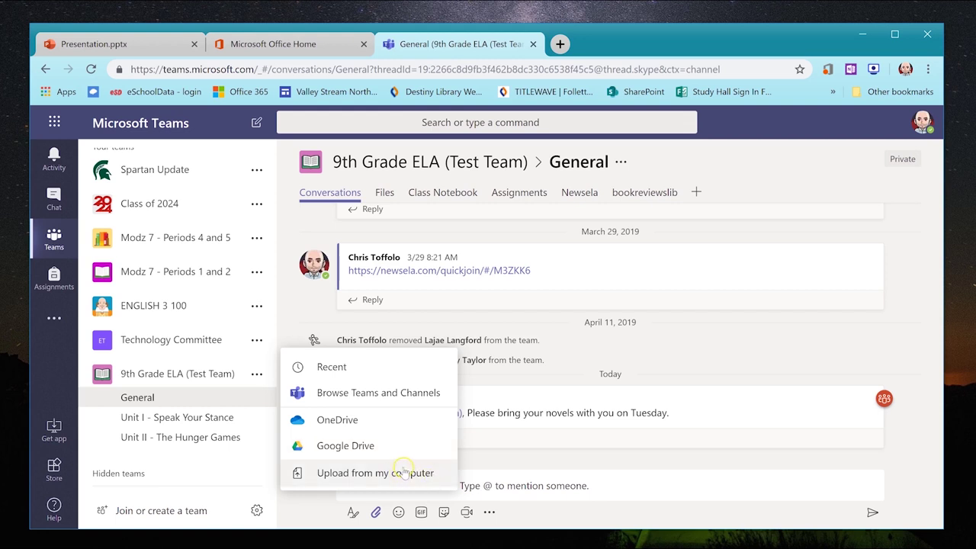
pyautogui.click(337, 420)
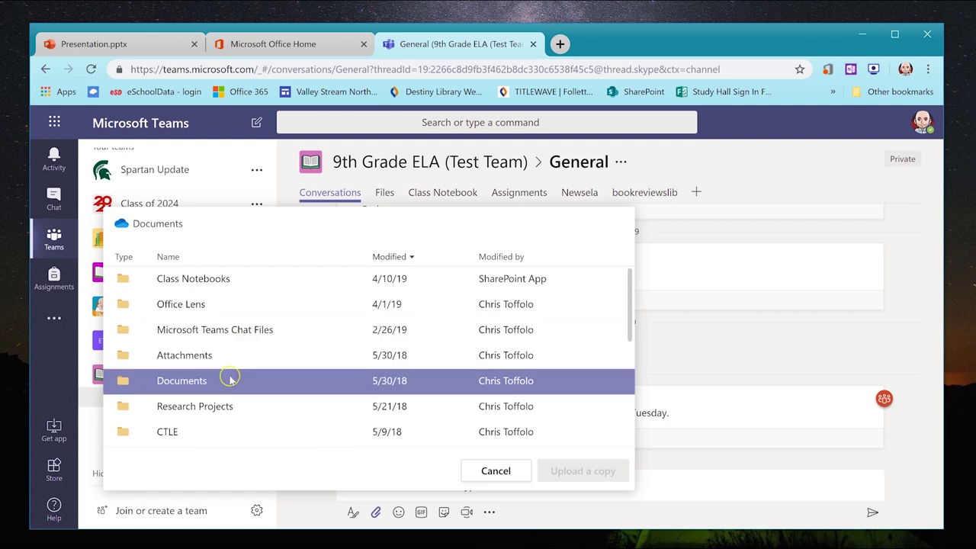
pyautogui.click(182, 381)
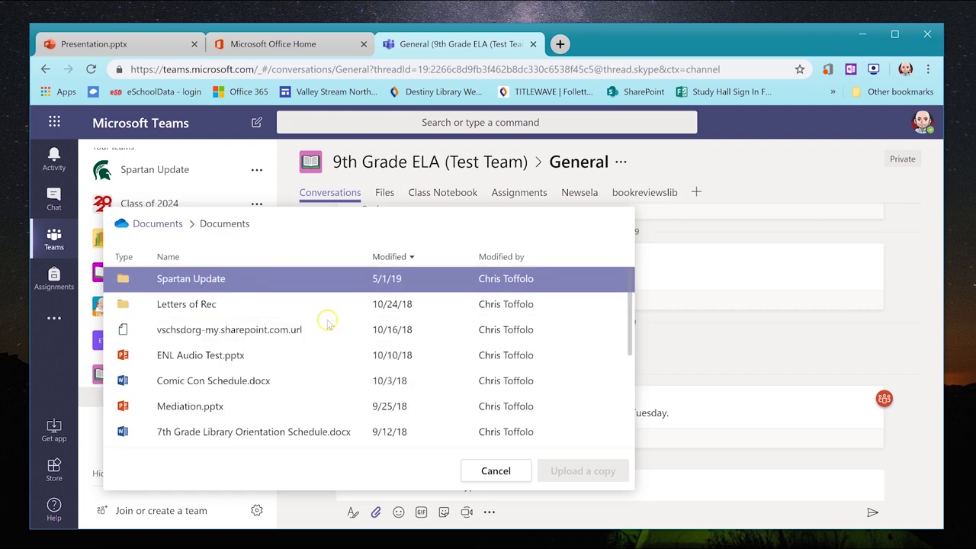
pyautogui.scroll(-3, 332, 358)
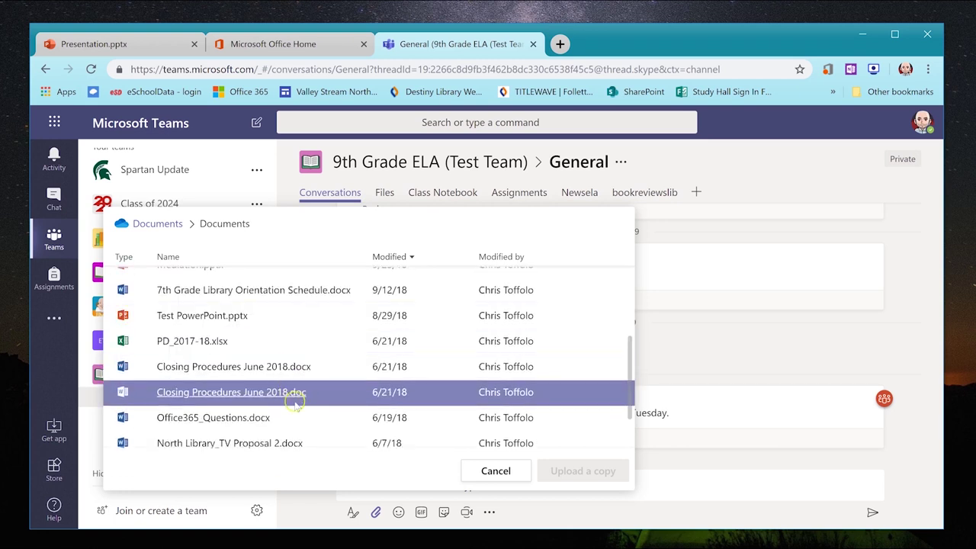
pyautogui.scroll(-2, 296, 406)
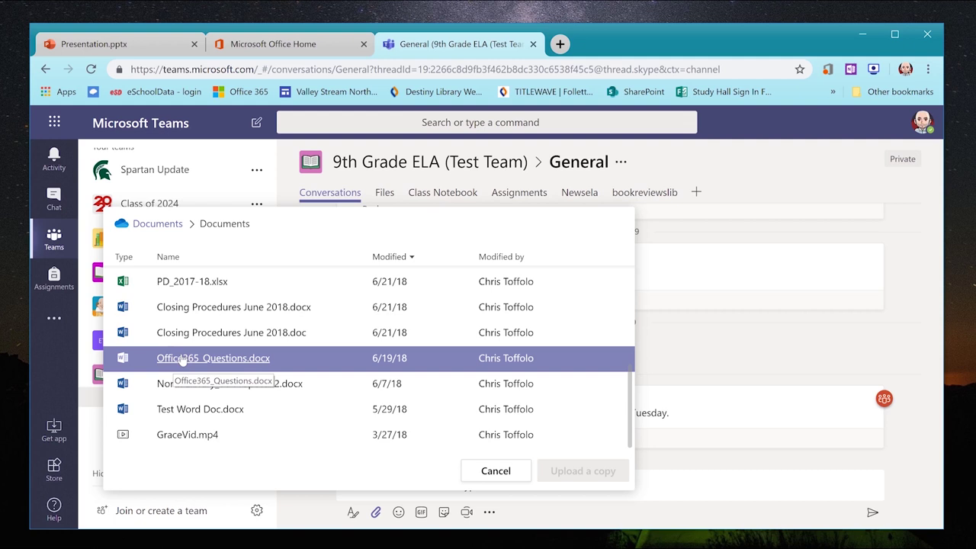
pyautogui.click(183, 360)
pyautogui.click(572, 472)
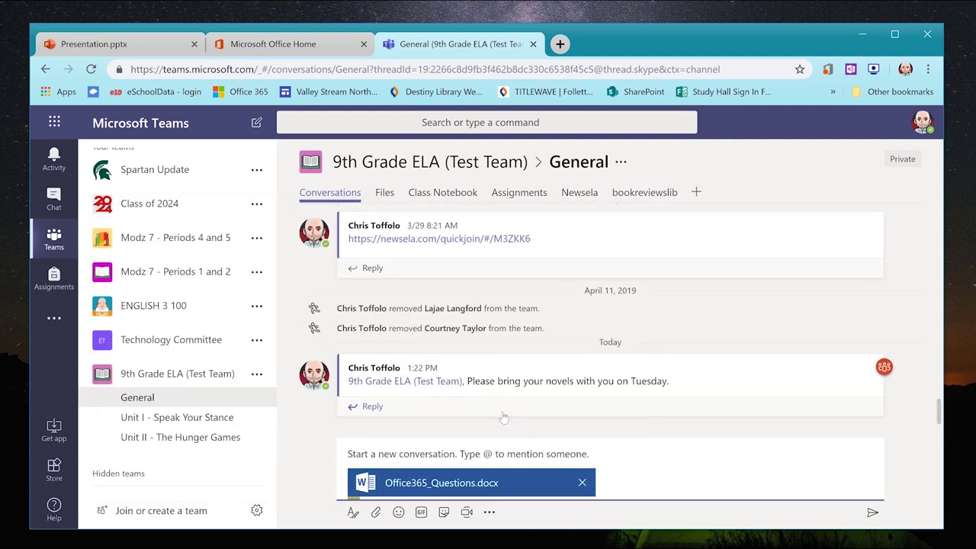
# Step: Send the draft sharing Office365_Questions.docx to the General channel
pyautogui.click(635, 456)
pyautogui.click(873, 513)
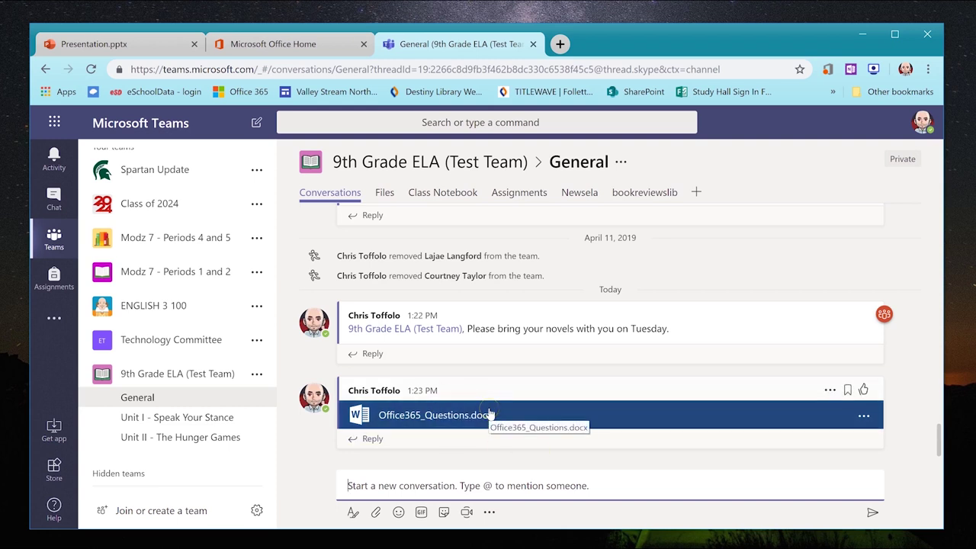
# Step: Reply to the Office365_Questions.docx post mentioning 9th Grade ELA (Test Team) instead of a person
pyautogui.click(373, 446)
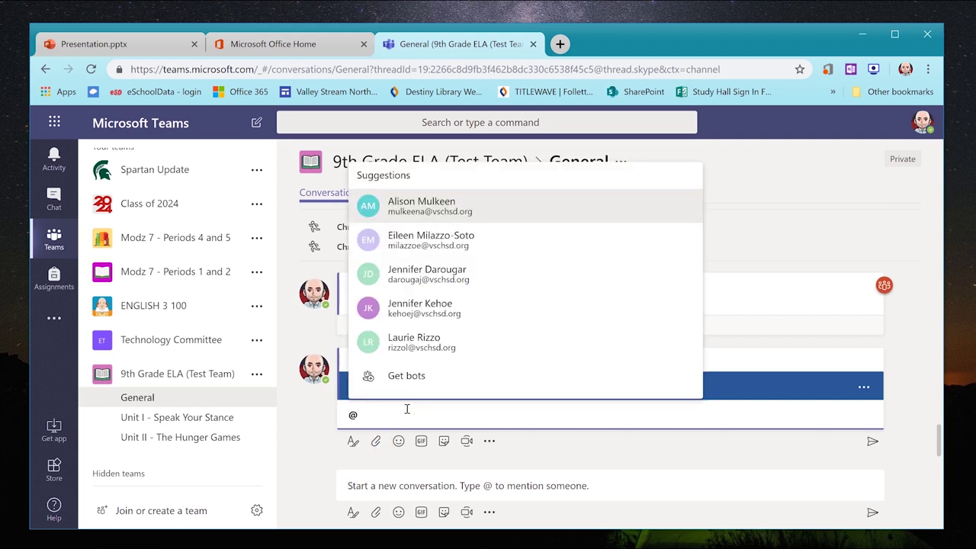
pyautogui.press('Return')
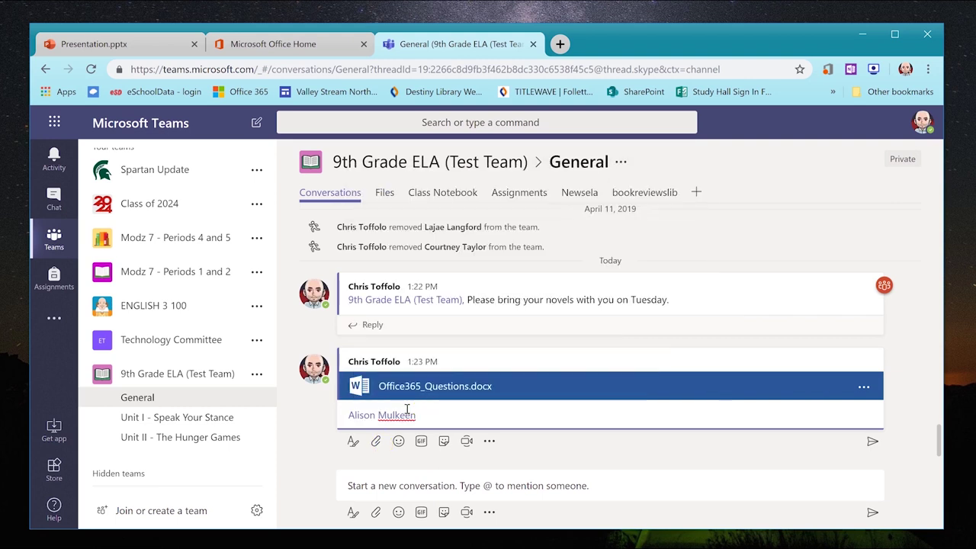
pyautogui.moveTo(447, 405); pyautogui.dragTo(283, 435)
pyautogui.press('BackSpace')
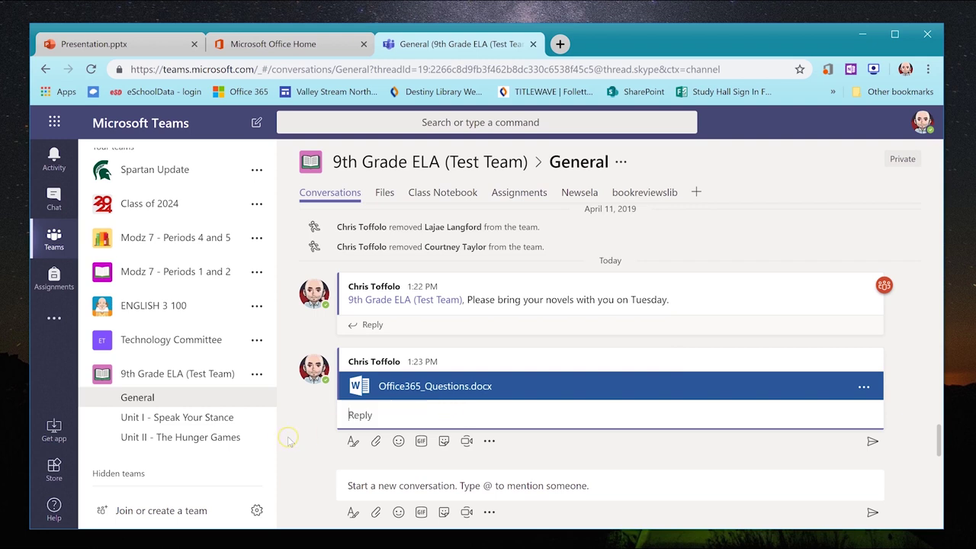
pyautogui.write('@team')
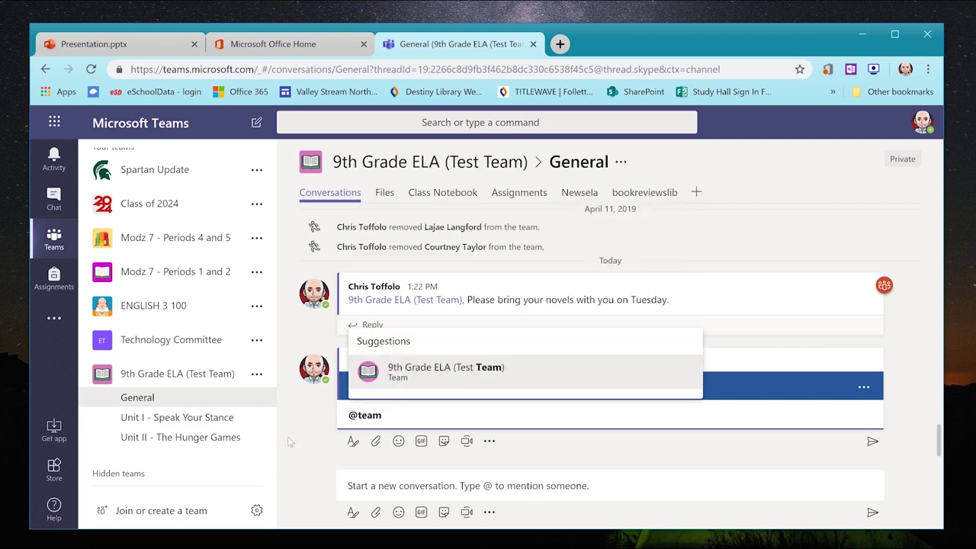
pyautogui.click(398, 386)
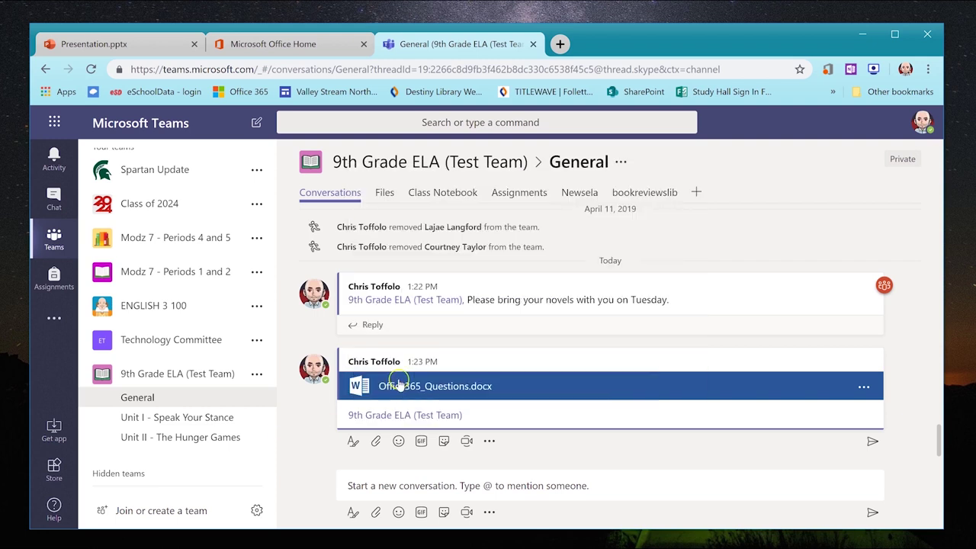
pyautogui.click(873, 441)
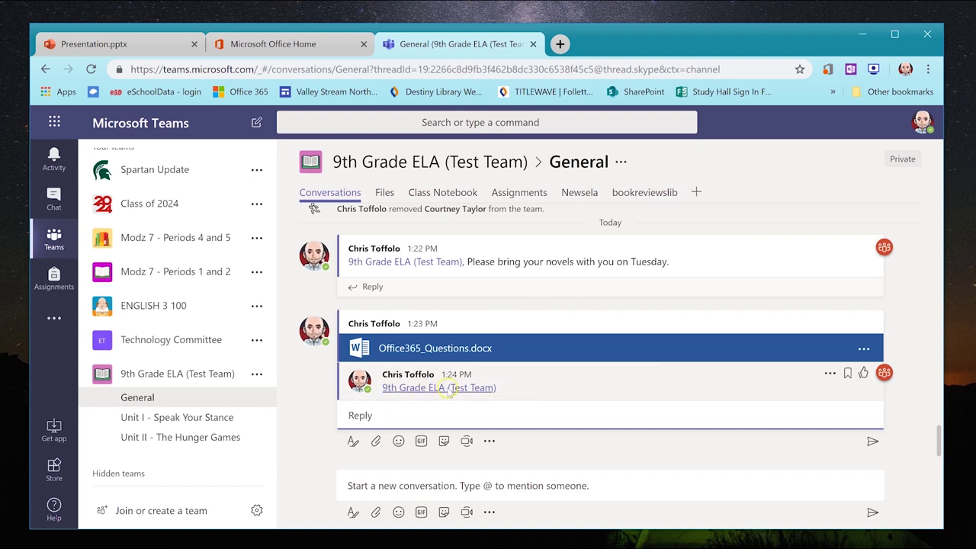
pyautogui.moveTo(448, 390)
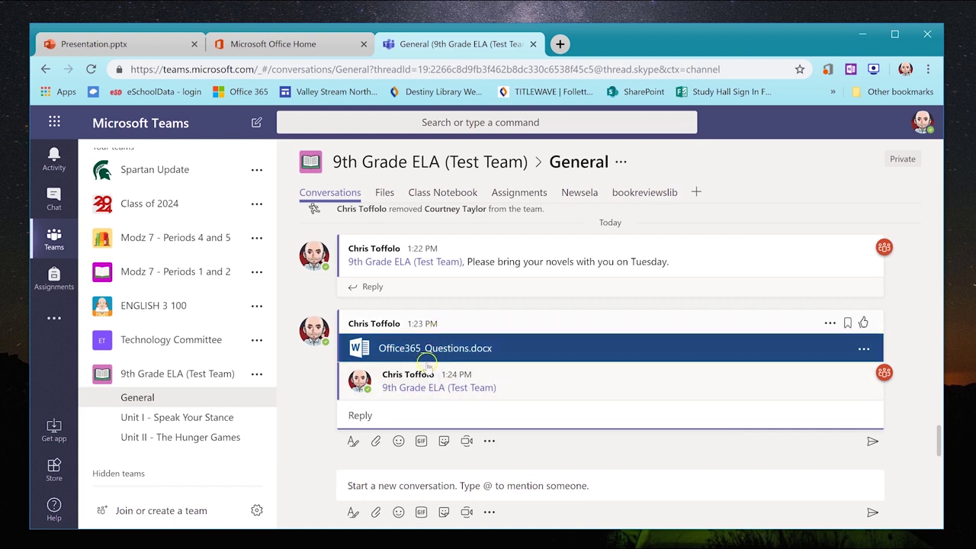
pyautogui.click(389, 482)
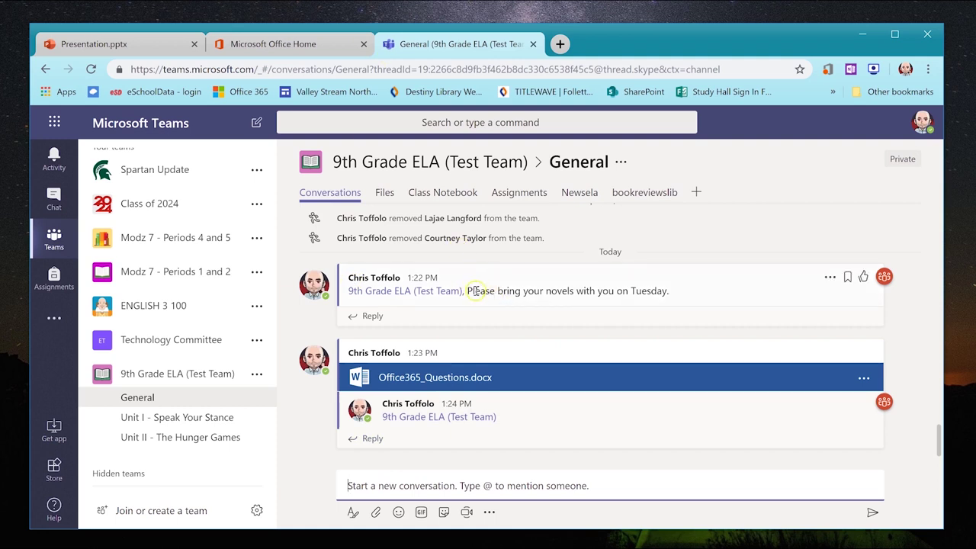
pyautogui.scroll(1, 131, 170)
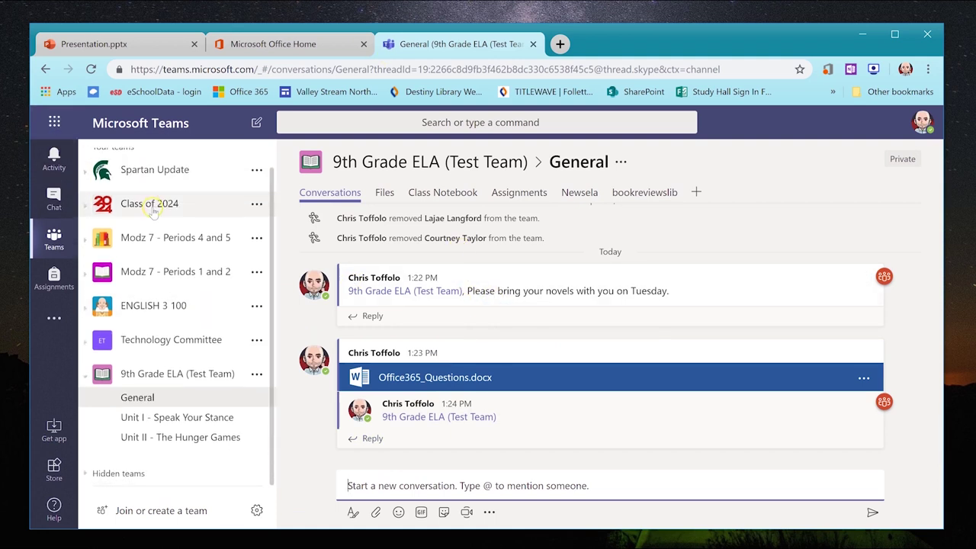